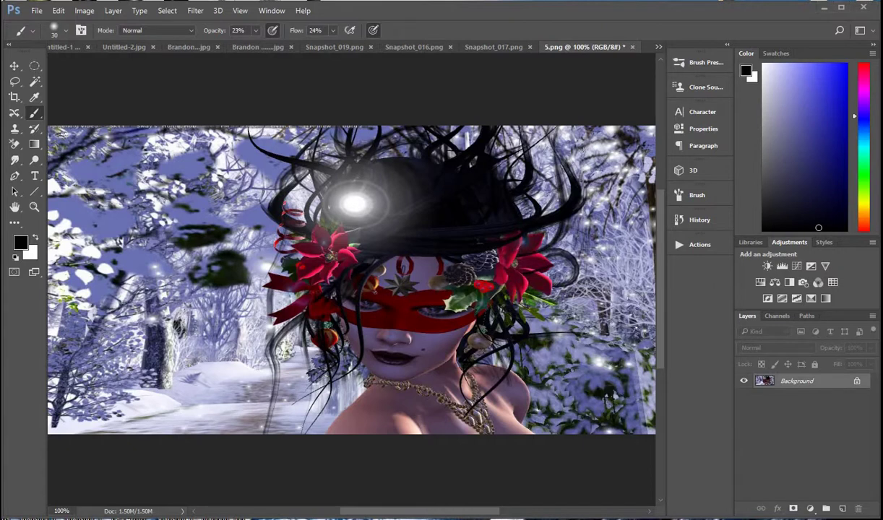
Step: Duplicate the Background layer and draw an elliptical selection around the bright light flare on the hat
key(ctrl+j)
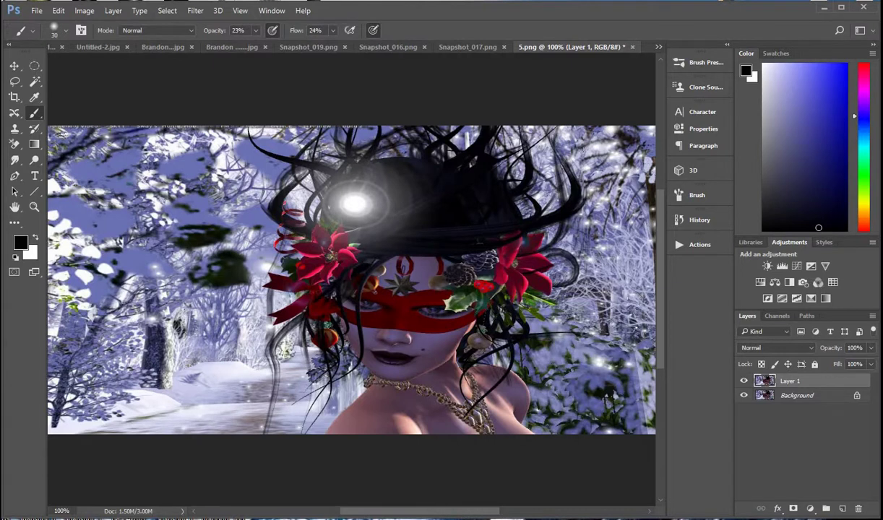
key(z)
click(372, 232)
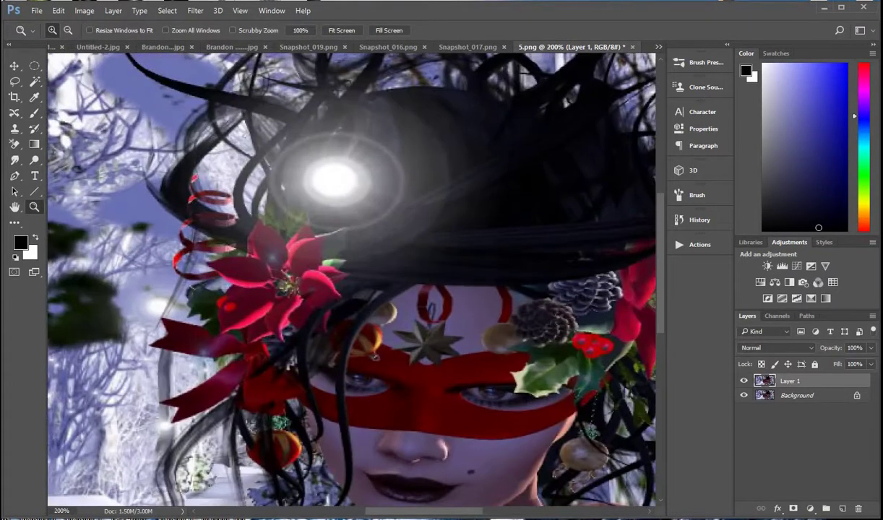
scroll(351, 278, up, 2)
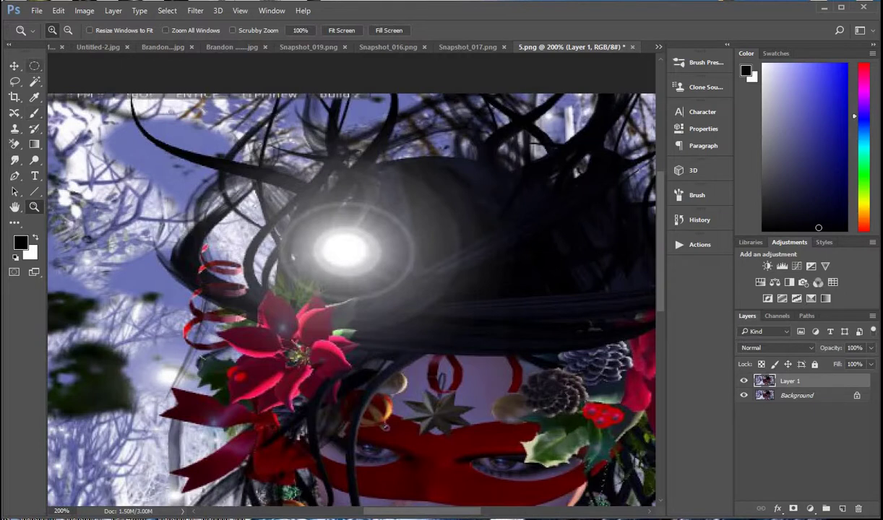
click(34, 66)
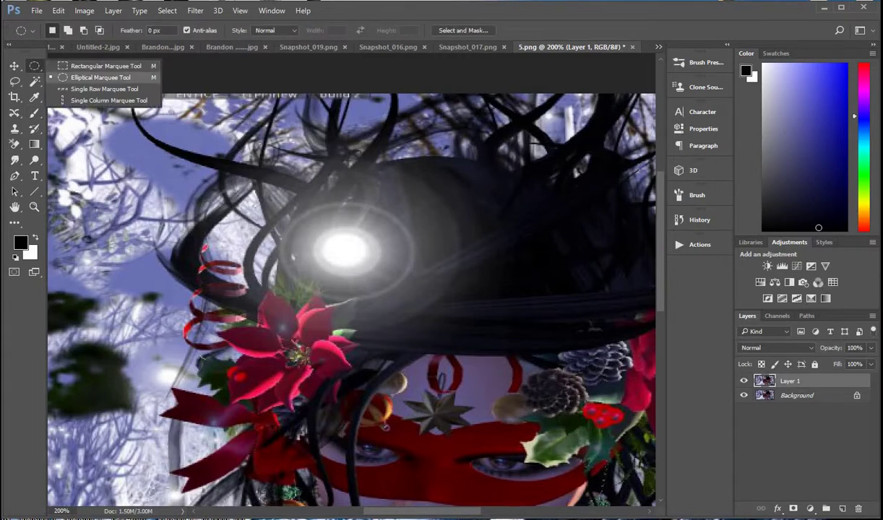
key(Escape)
drag(247, 175, 467, 337)
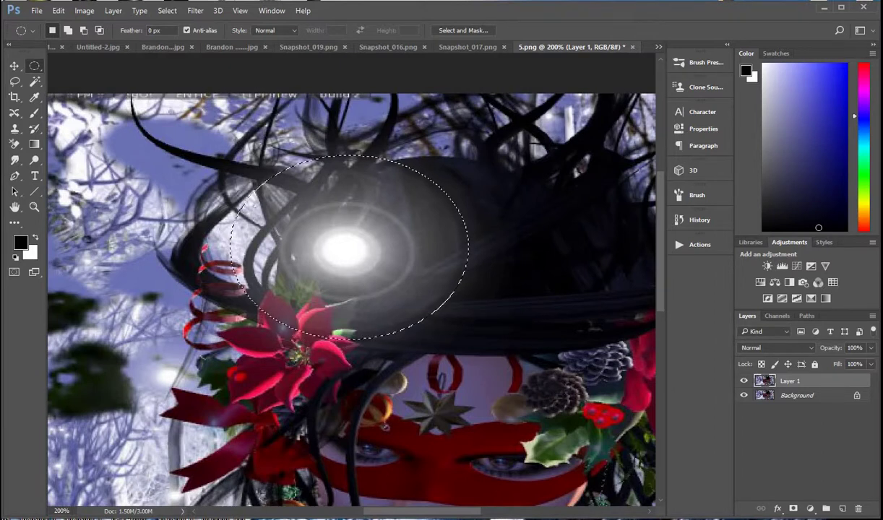
Step: Feather the elliptical selection by 15 pixels
right_click(402, 287)
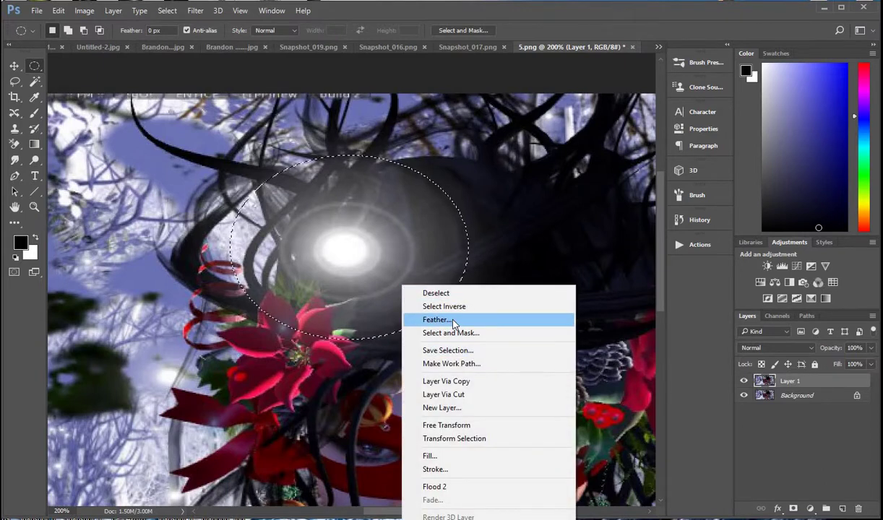
click(454, 321)
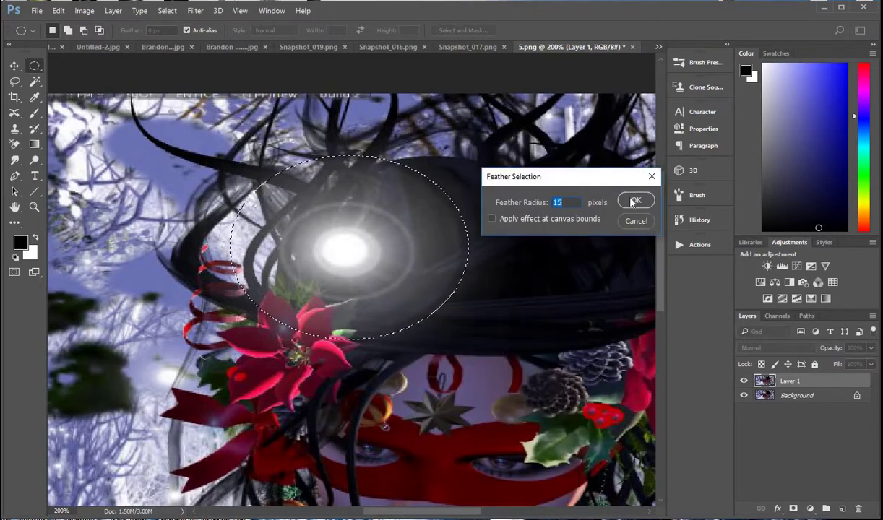
click(633, 203)
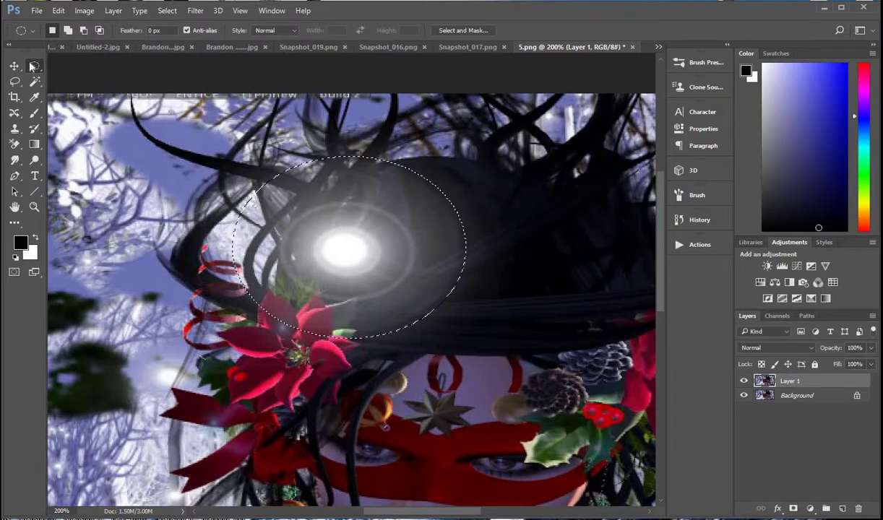
Step: Darken the selected flare area with Brightness/Contrast at a brightness of -110, then deselect it
click(83, 11)
mouse_move(117, 42)
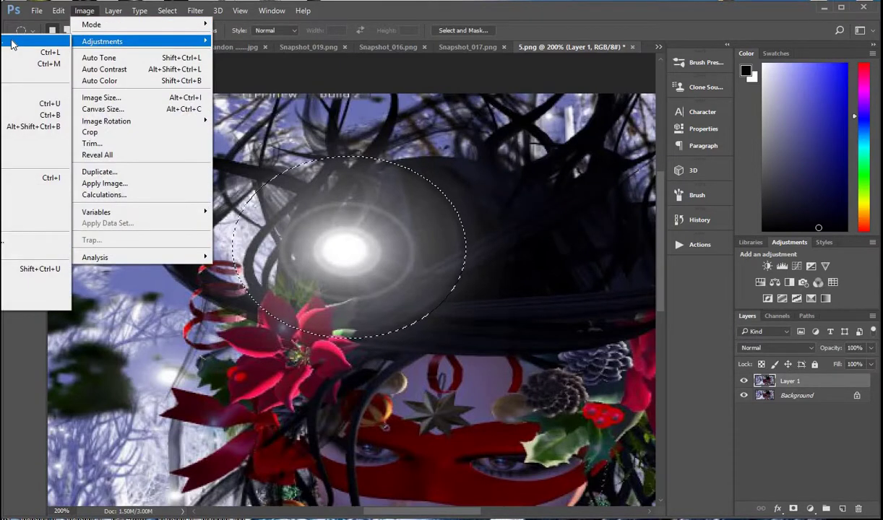
click(13, 43)
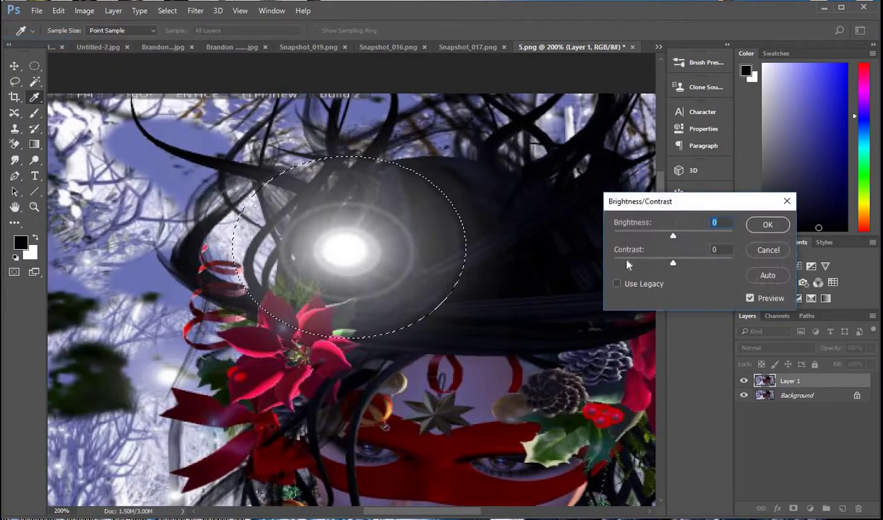
mouse_move(668, 241)
mouse_down()
mouse_move(644, 230)
mouse_move(669, 237)
mouse_move(634, 235)
mouse_move(658, 236)
mouse_up()
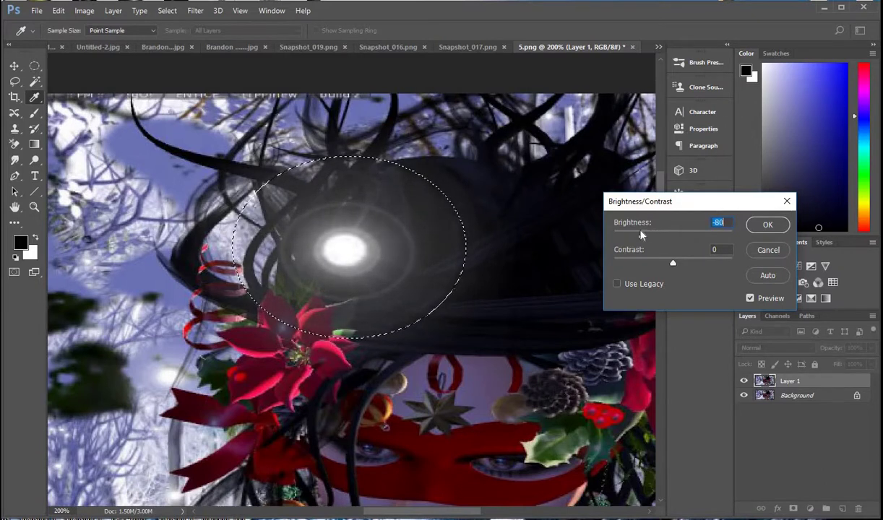
drag(641, 234, 631, 231)
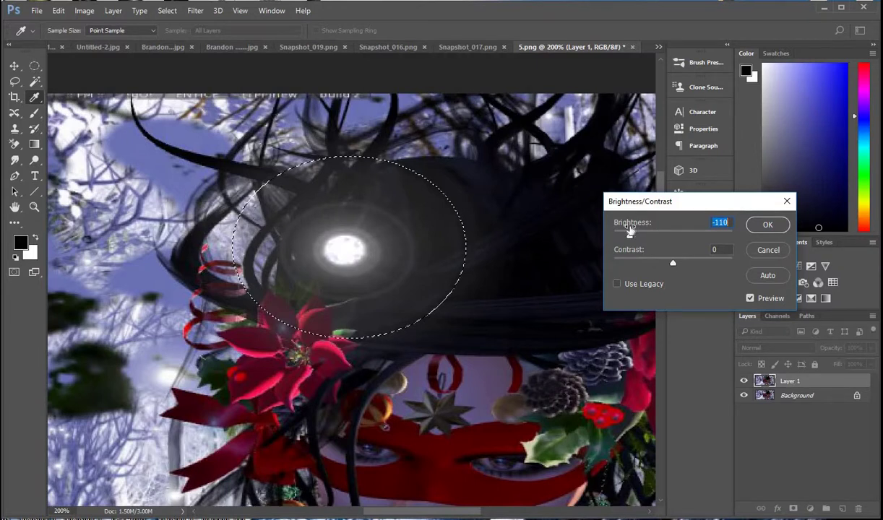
click(768, 226)
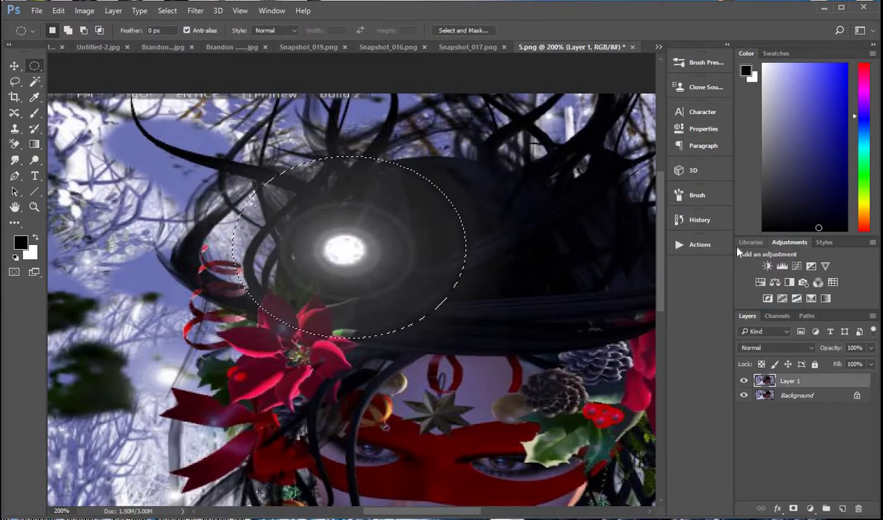
key(ctrl+d)
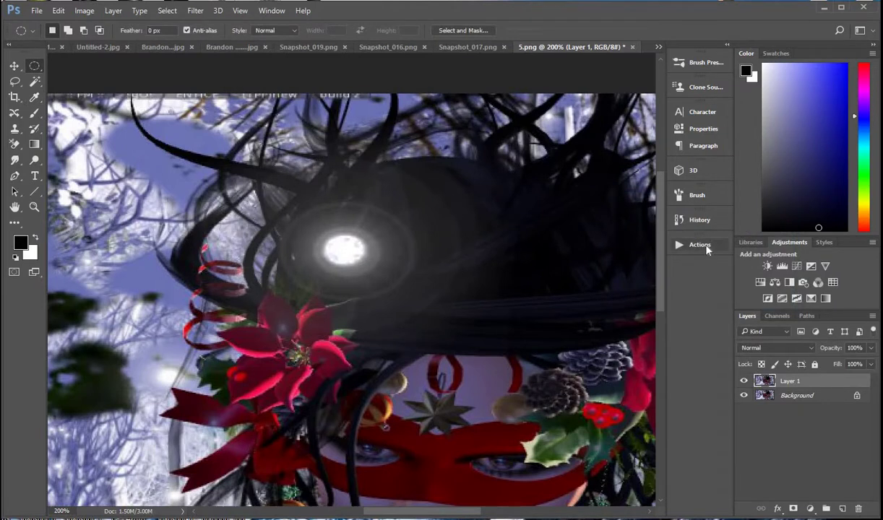
Step: Add a new layer and paint over the remaining glare on the hat with a soft black brush at 23% opacity
click(843, 509)
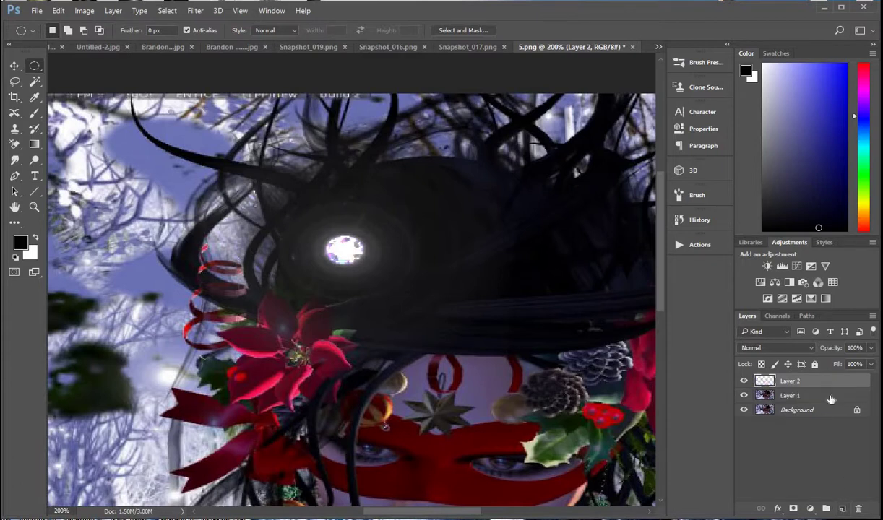
click(34, 114)
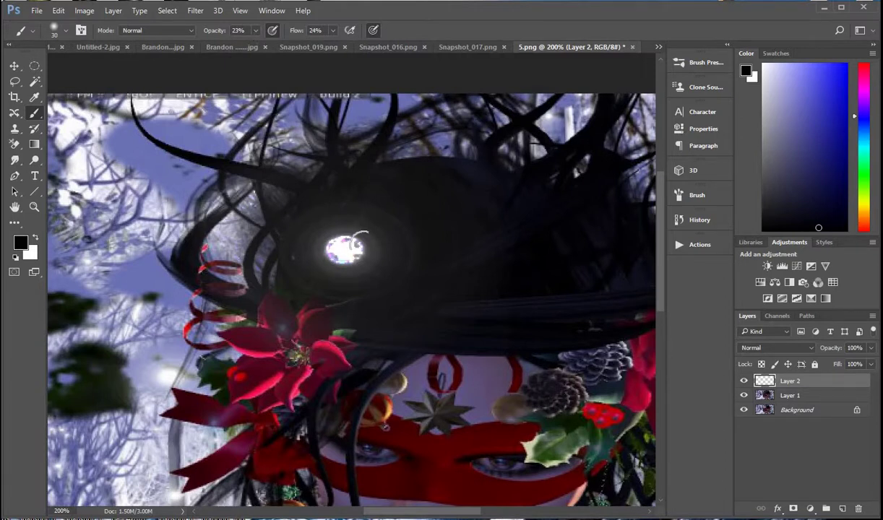
mouse_move(343, 229)
mouse_down()
mouse_move(331, 257)
mouse_move(357, 231)
mouse_move(328, 253)
mouse_move(352, 235)
mouse_move(334, 256)
mouse_move(356, 247)
mouse_move(360, 236)
mouse_move(351, 271)
mouse_move(398, 213)
mouse_move(360, 251)
mouse_move(399, 195)
mouse_move(358, 249)
mouse_move(406, 220)
mouse_move(372, 272)
mouse_move(406, 236)
mouse_move(419, 244)
mouse_move(370, 279)
mouse_up()
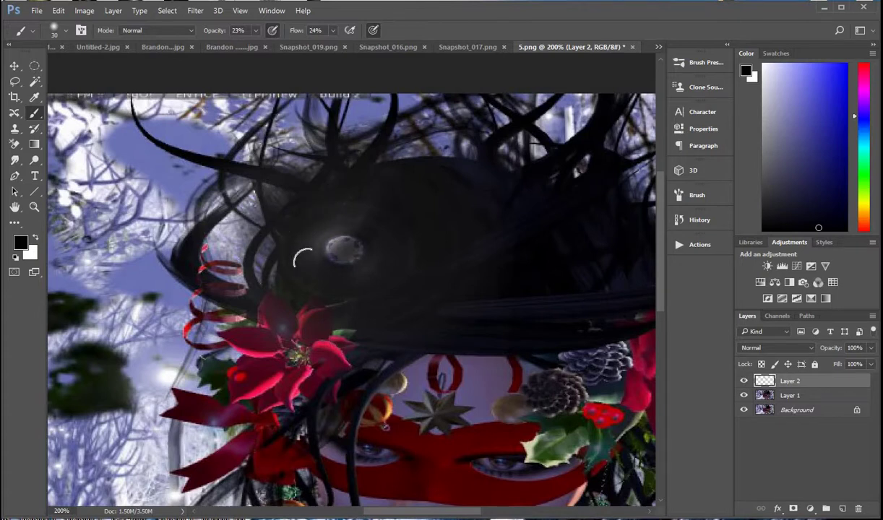
mouse_move(310, 267)
mouse_down()
mouse_move(349, 222)
mouse_move(328, 265)
mouse_move(317, 260)
mouse_move(325, 243)
mouse_move(347, 233)
mouse_move(334, 262)
mouse_up()
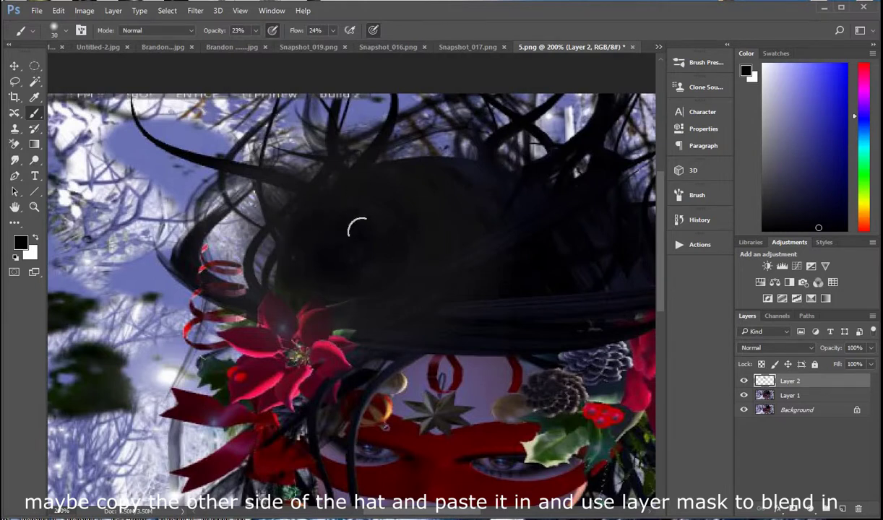
Step: On Layer 1, draw a closed Pen path around the narrow curved gap between the hair strands just above the poinsettia
key(z)
alt+click(330, 226)
drag(330, 226, 344, 227)
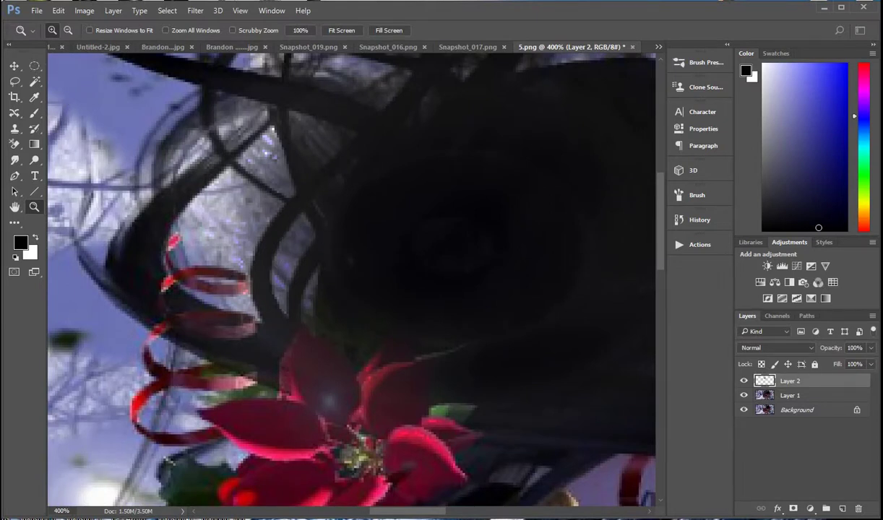
key(p)
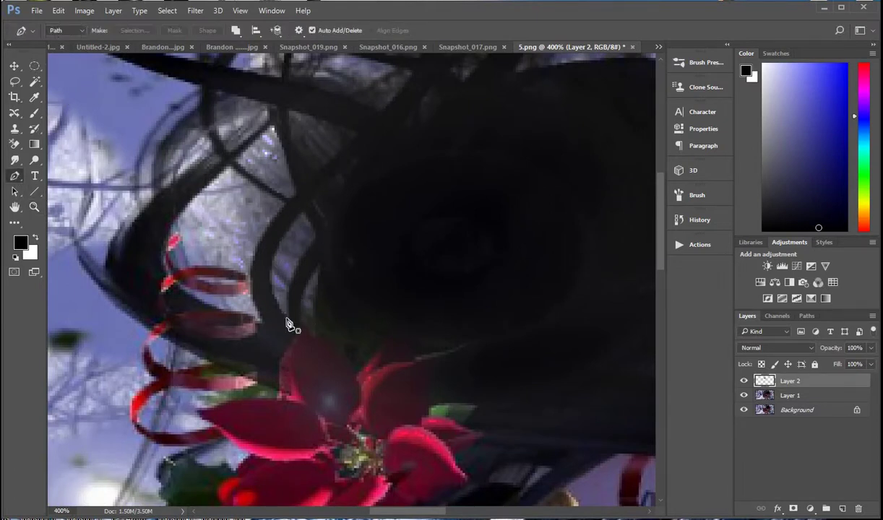
click(773, 397)
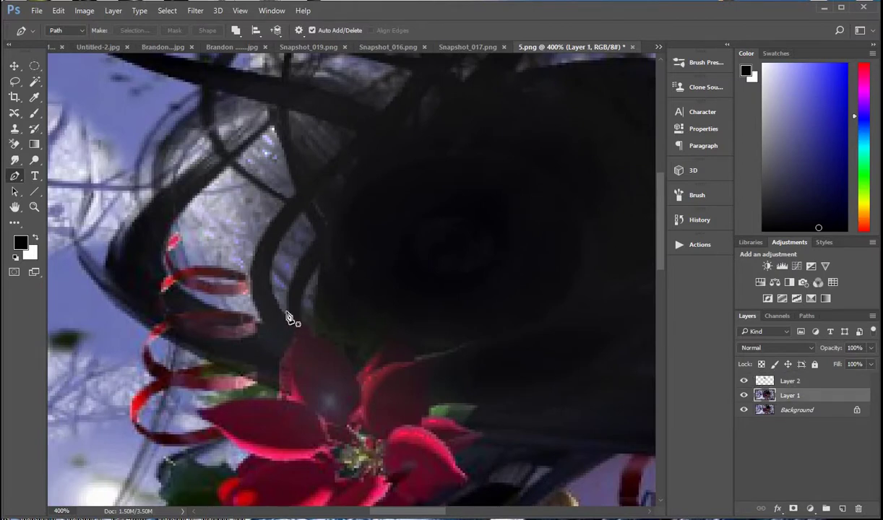
click(288, 319)
drag(318, 237, 353, 216)
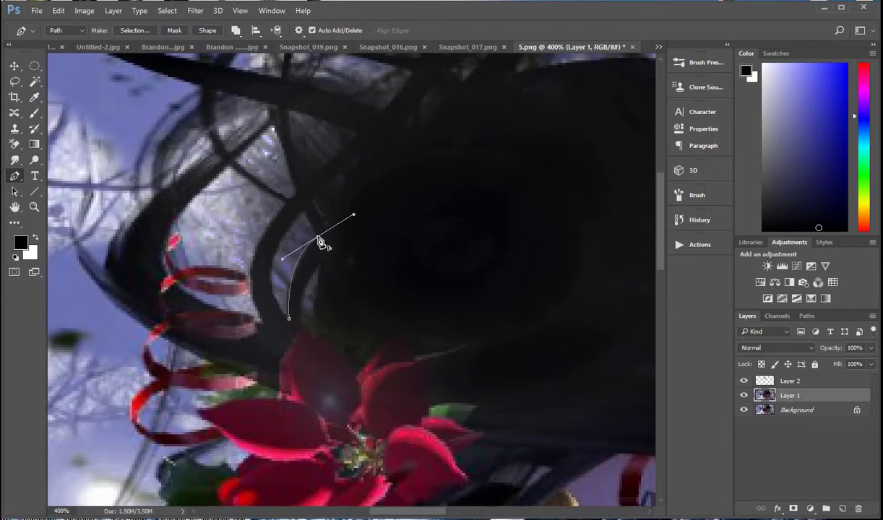
click(318, 239)
click(303, 215)
drag(272, 280, 263, 312)
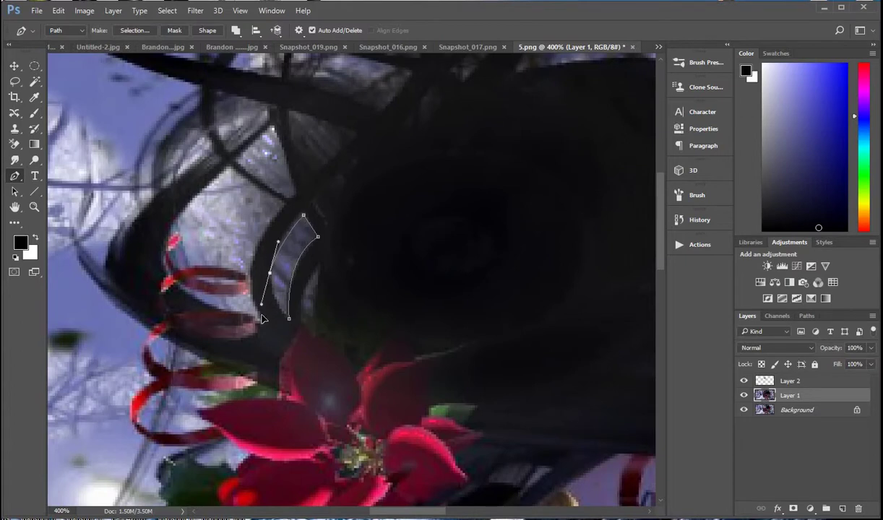
click(272, 276)
click(290, 320)
Step: Convert the path around the hair gap into a new anti-aliased selection with a feather radius of 0 pixels
right_click(287, 289)
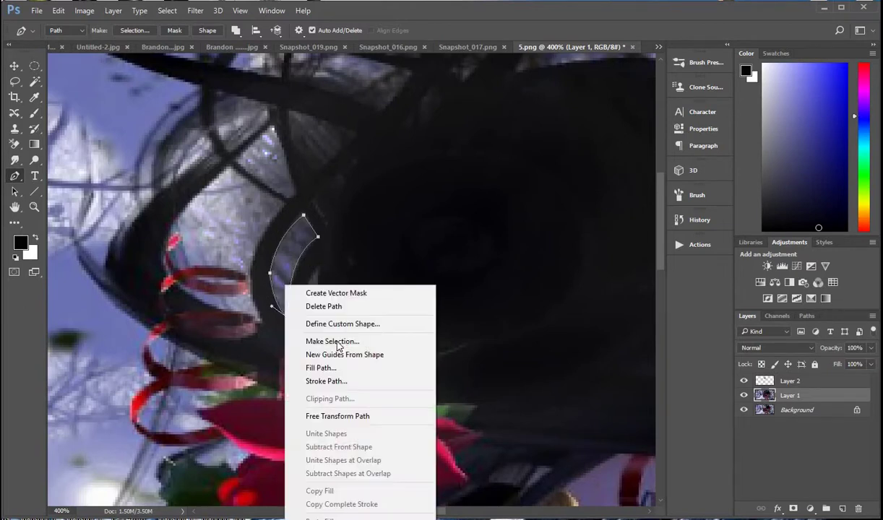
click(333, 341)
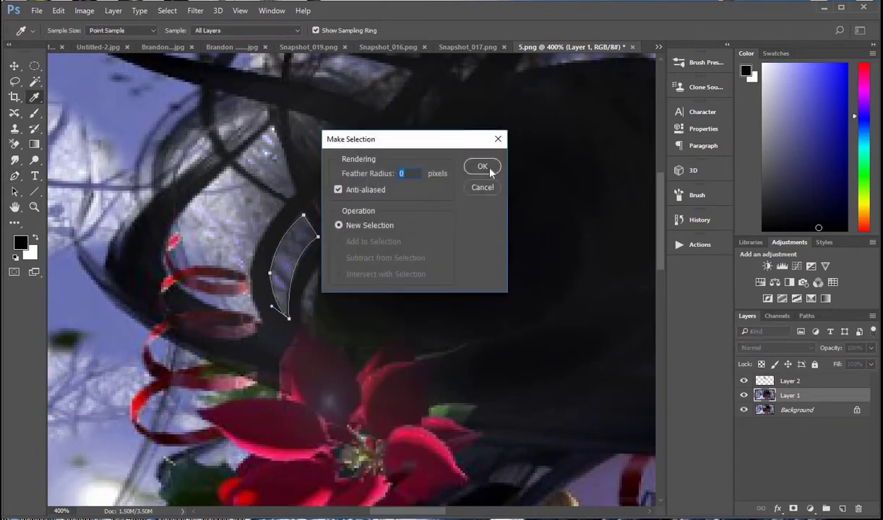
click(470, 163)
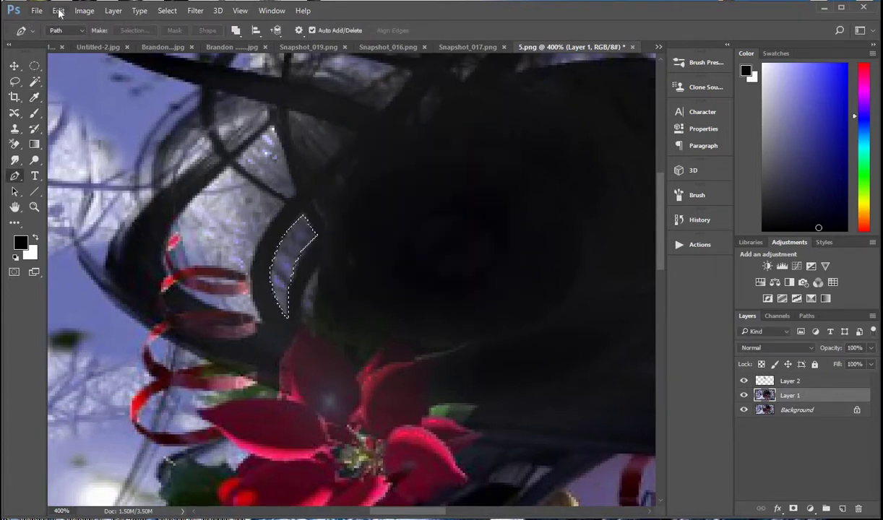
click(59, 10)
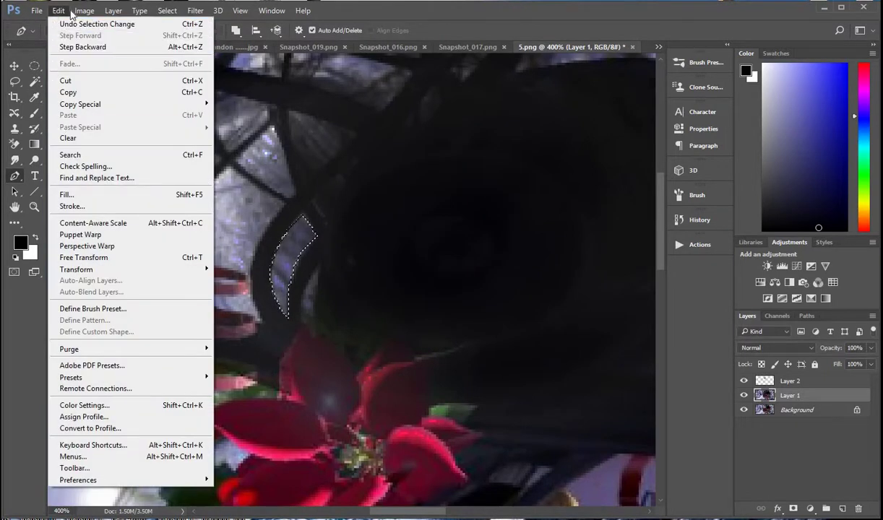
click(113, 11)
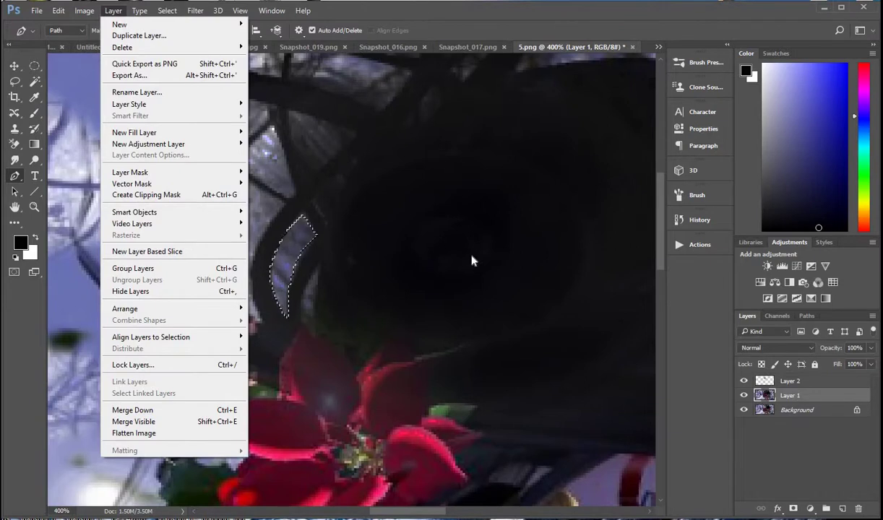
click(473, 261)
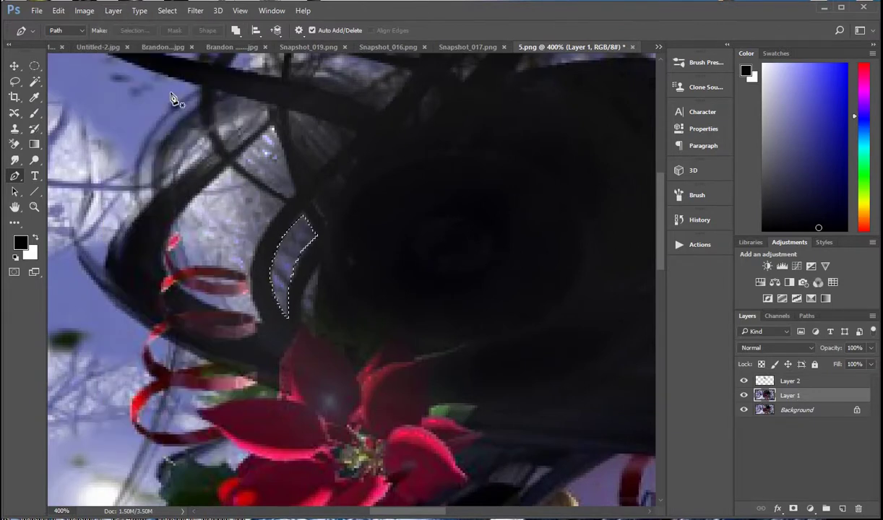
click(84, 11)
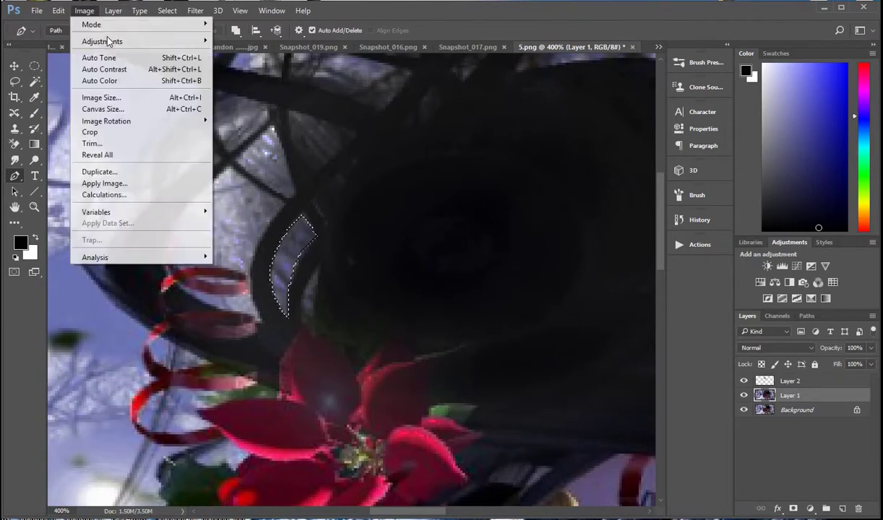
mouse_move(105, 41)
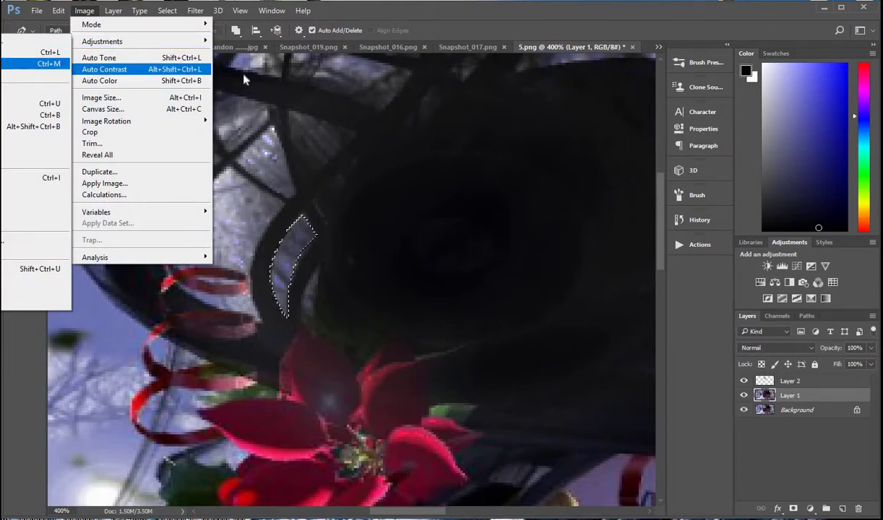
key(Escape)
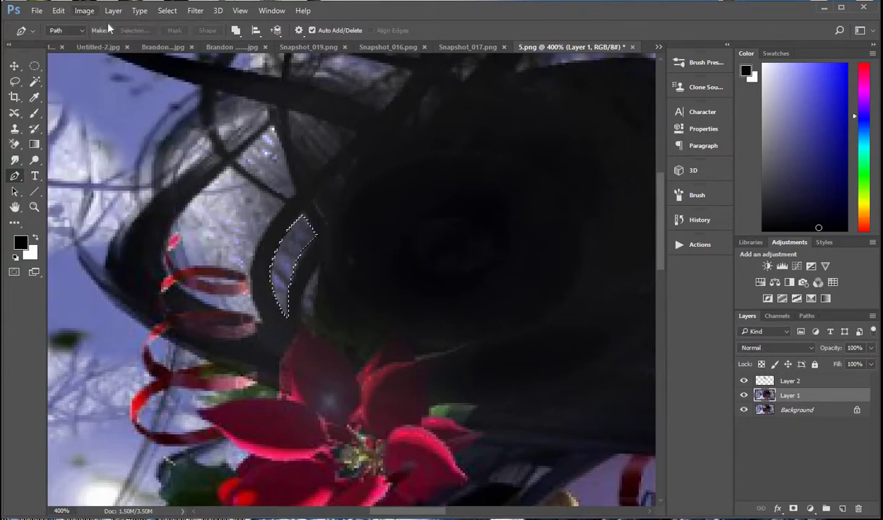
Step: Brighten the selected narrow hair gap on Layer 1 with Brightness/Contrast at a brightness of 112
click(84, 11)
mouse_move(120, 40)
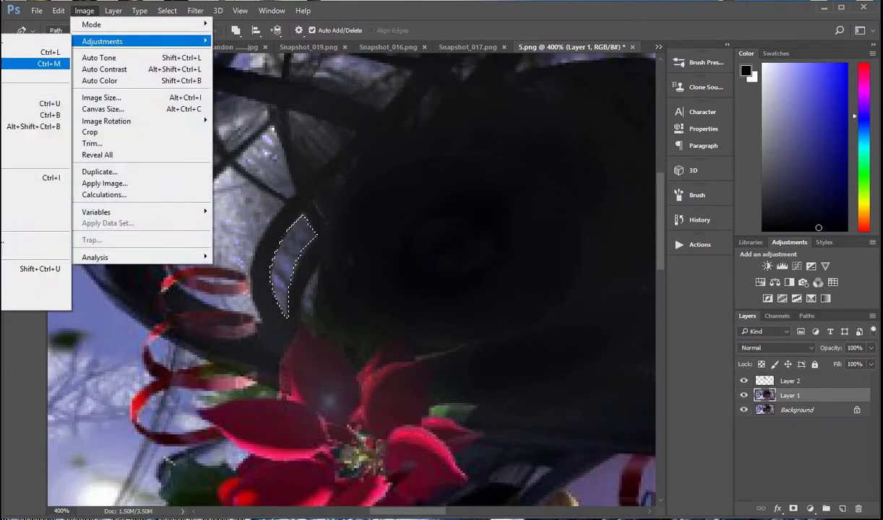
click(36, 40)
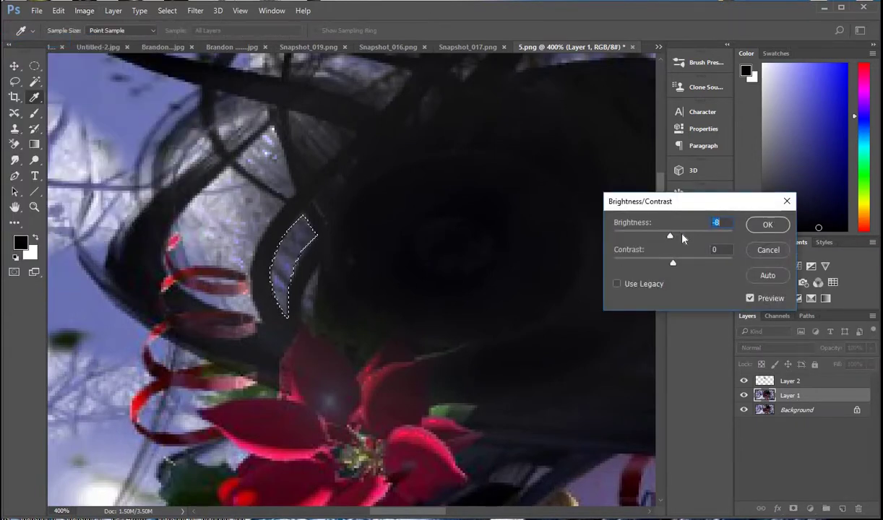
drag(700, 238, 717, 238)
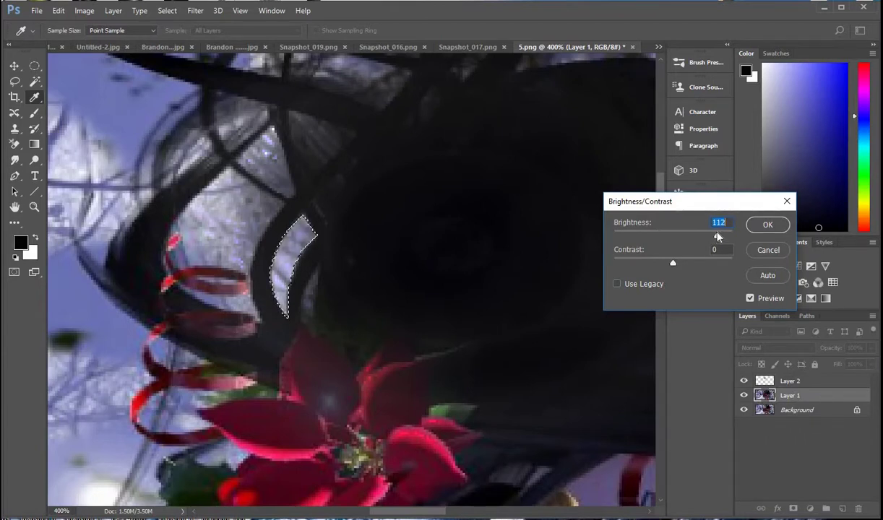
click(769, 227)
Step: Outline the larger hair gap beside the brightened one with the Pen tool and load the path as a selection
key(p)
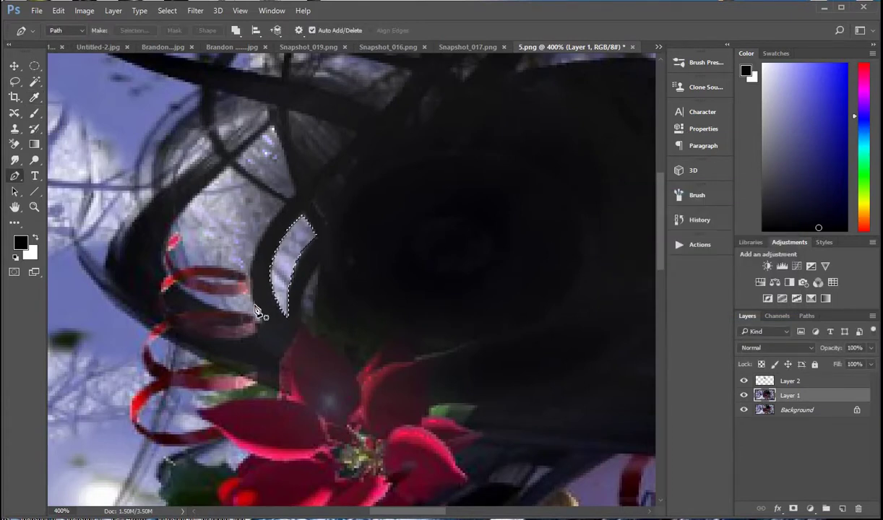
click(288, 209)
click(256, 308)
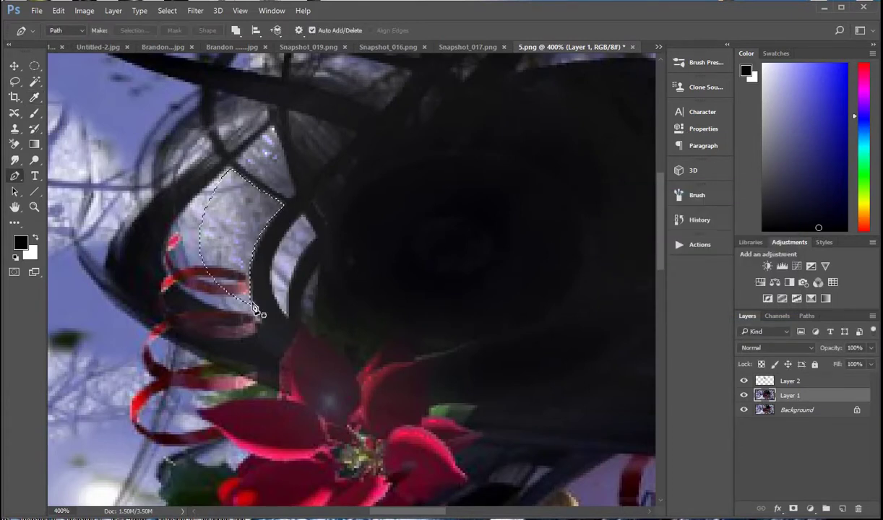
click(287, 212)
key(ctrl+Return)
Step: Draw a closed Pen path around the darker right-hand part of the larger hair gap
drag(285, 209, 332, 180)
alt+click(285, 208)
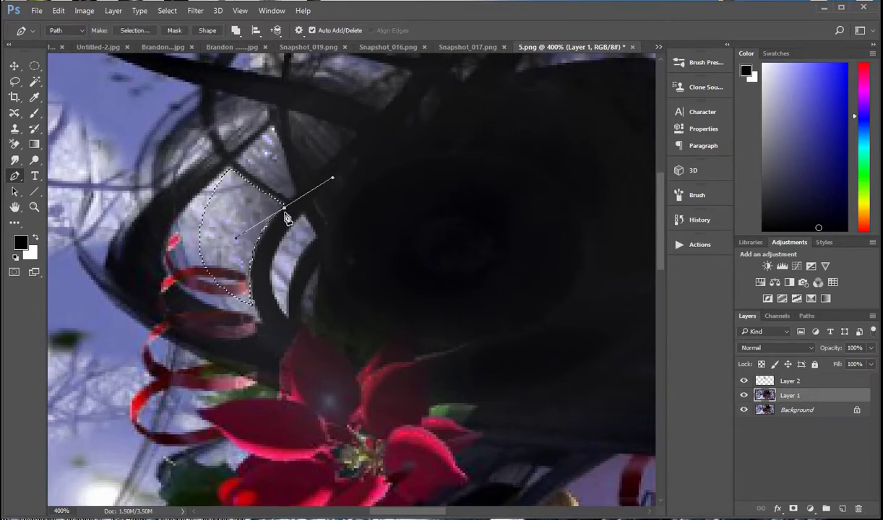
click(232, 173)
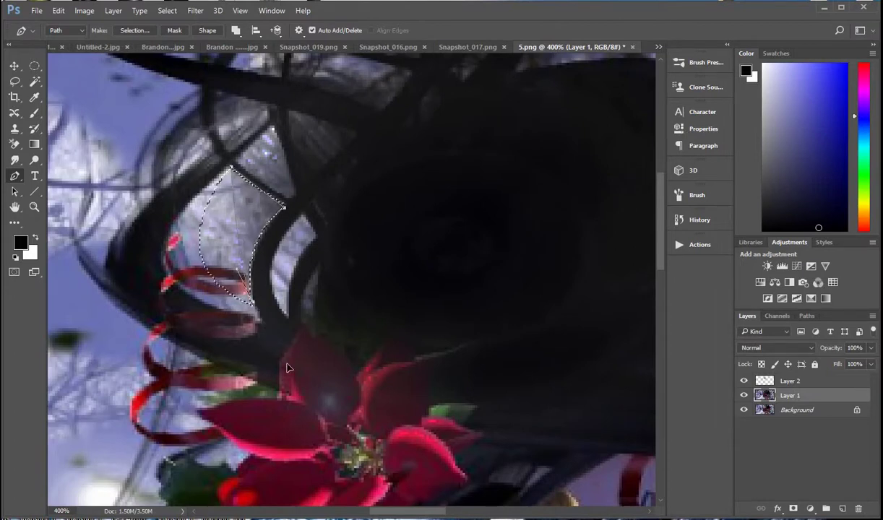
Step: Convert the path in the larger hair gap into a new anti-aliased selection with a feather radius of 5 pixels
right_click(247, 222)
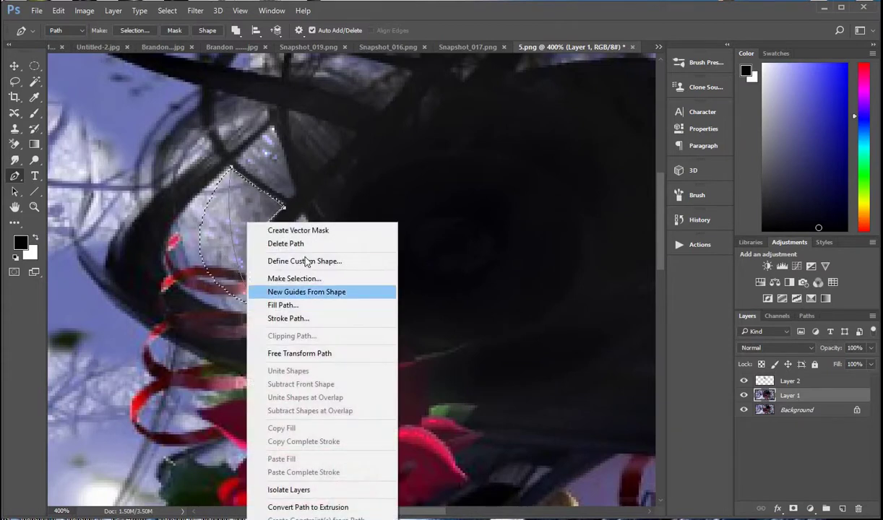
key(Up)
key(Up)
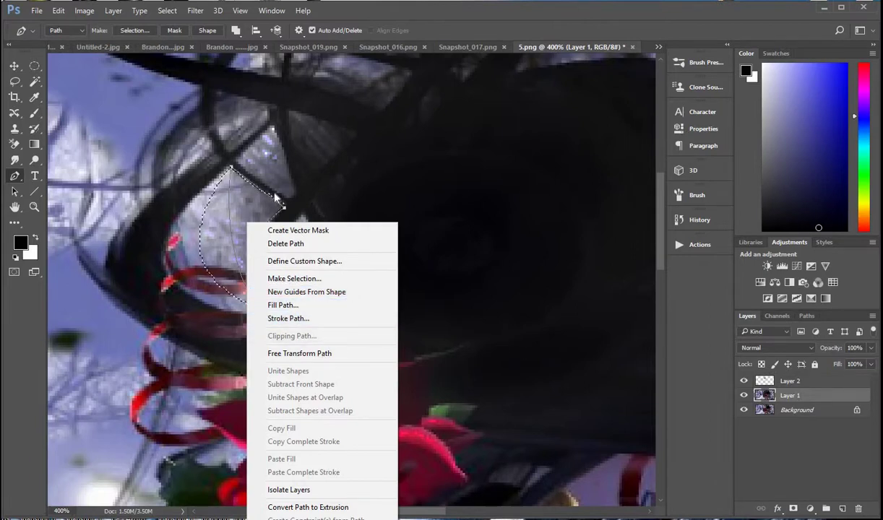
right_click(233, 205)
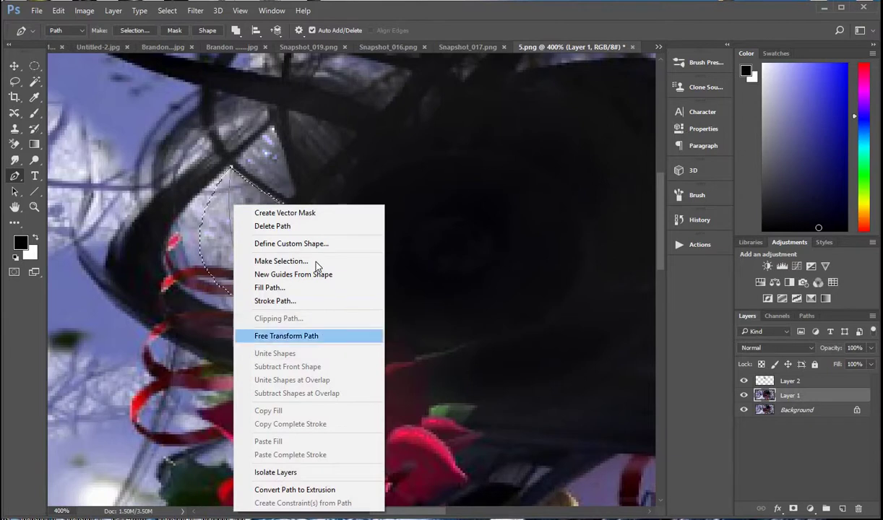
click(293, 260)
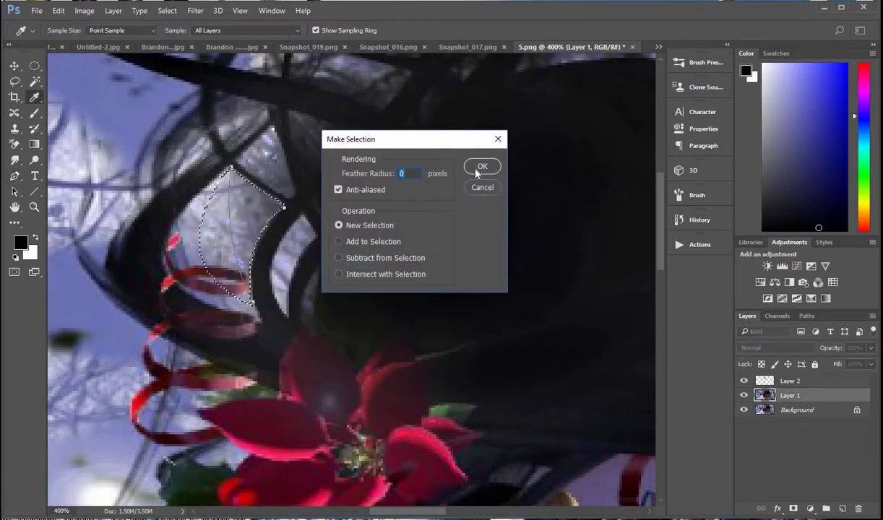
text(0)
text(5)
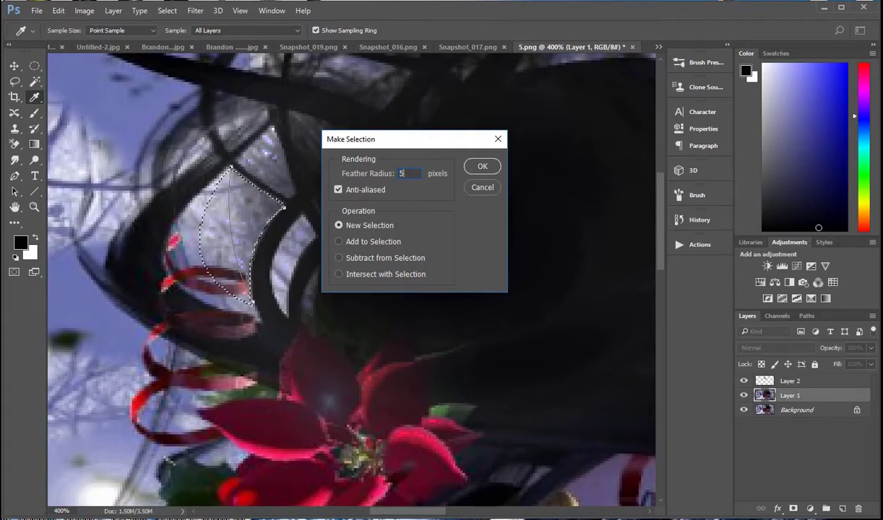
click(484, 167)
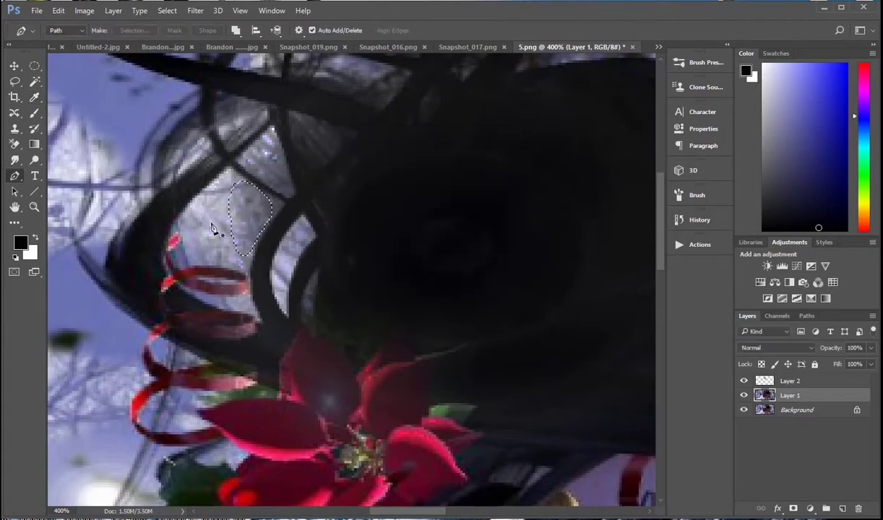
Step: Brighten the feathered selection in the larger hair gap with Brightness/Contrast at a brightness of 112
right_click(262, 223)
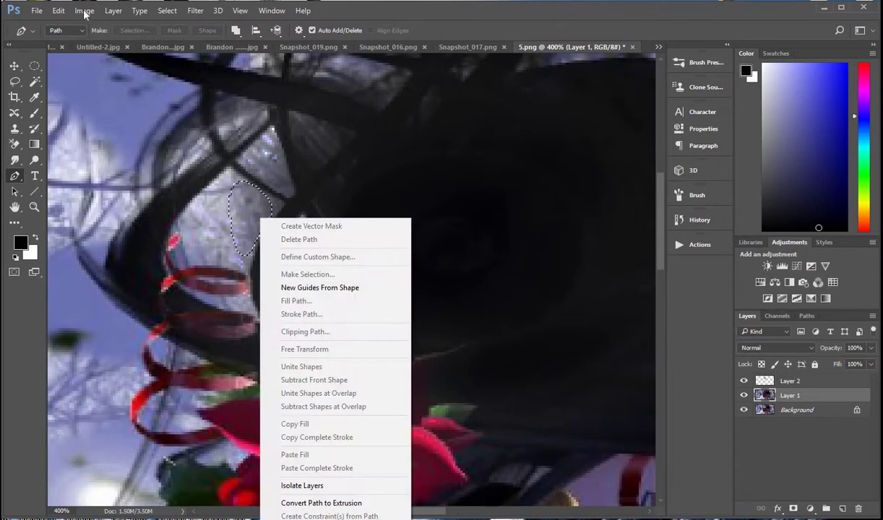
click(85, 11)
click(84, 10)
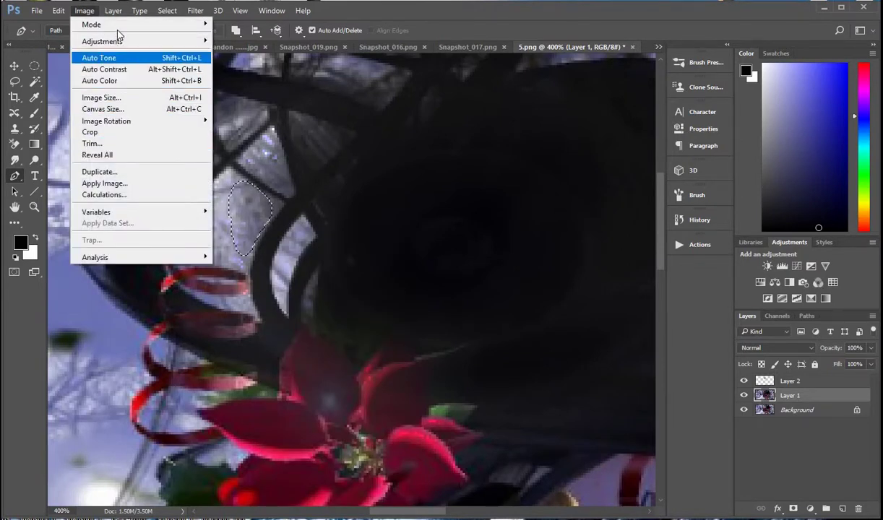
mouse_move(110, 40)
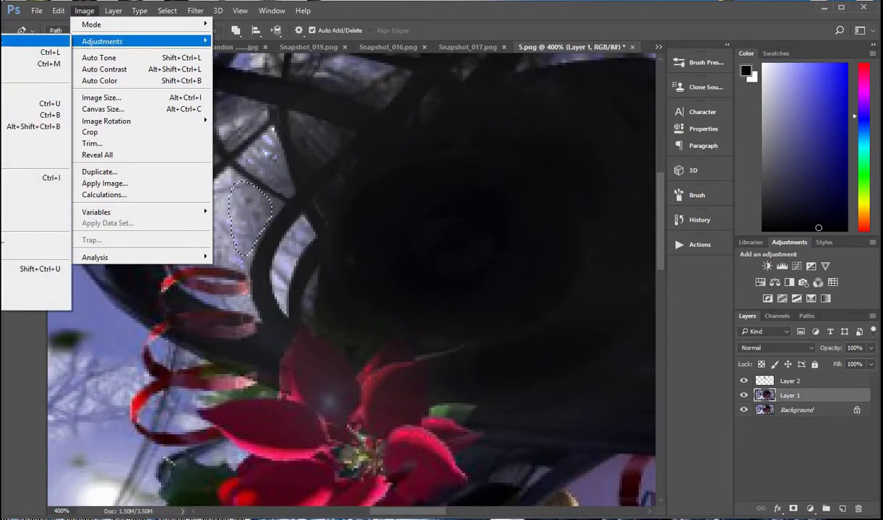
click(36, 40)
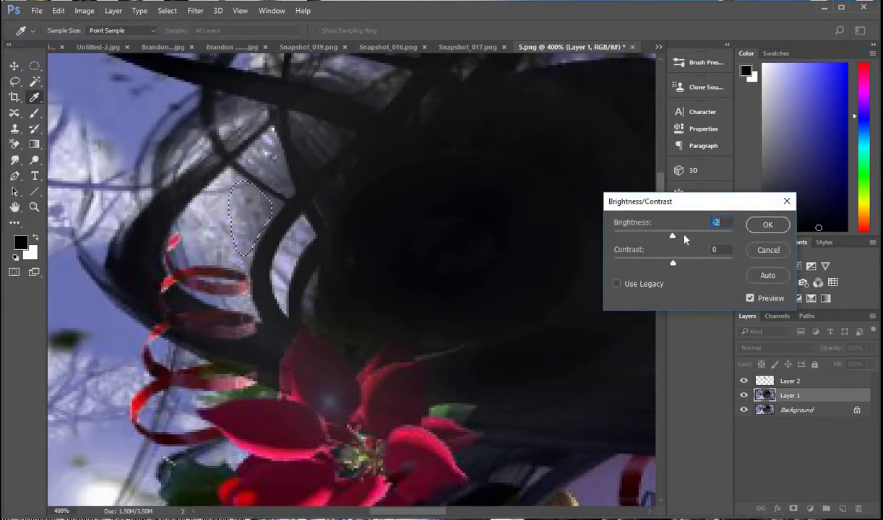
drag(685, 239, 717, 235)
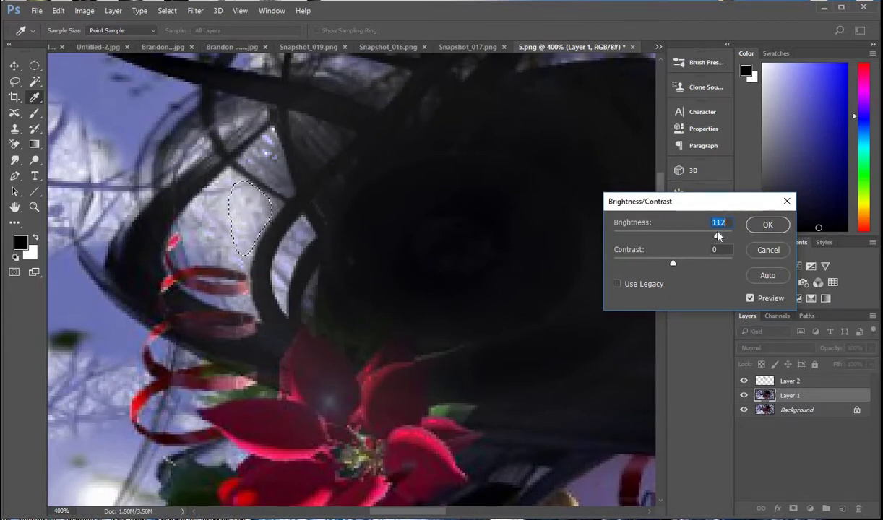
click(768, 225)
Step: Outline the small triangular hair gap above the larger one with the Pen tool and convert the path into a new feathered selection
key(p)
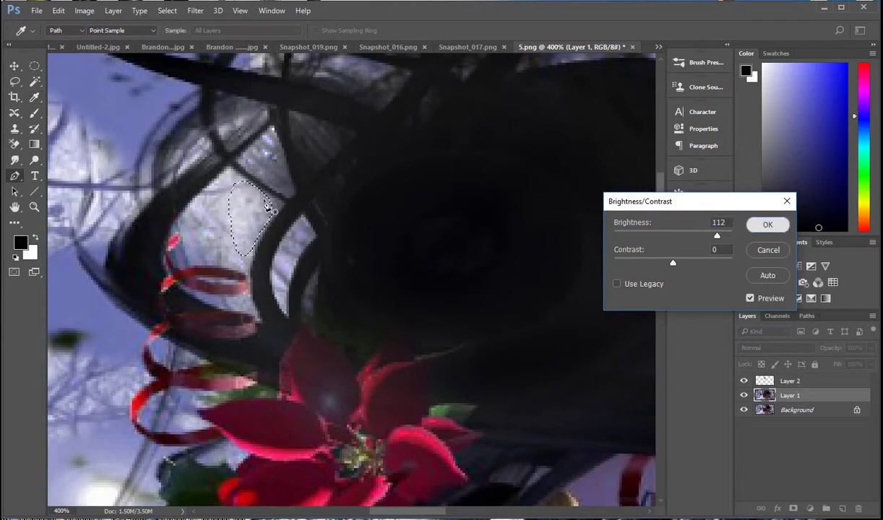
click(262, 183)
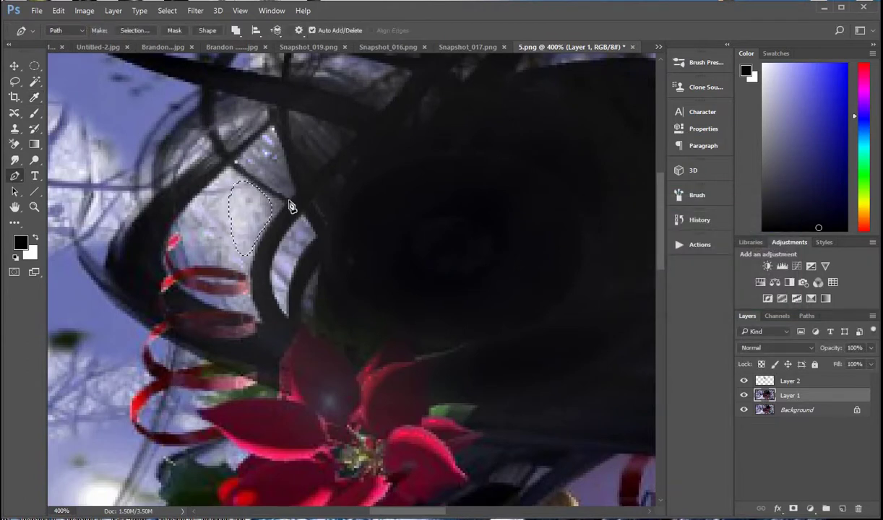
click(289, 201)
click(296, 196)
click(272, 127)
right_click(272, 174)
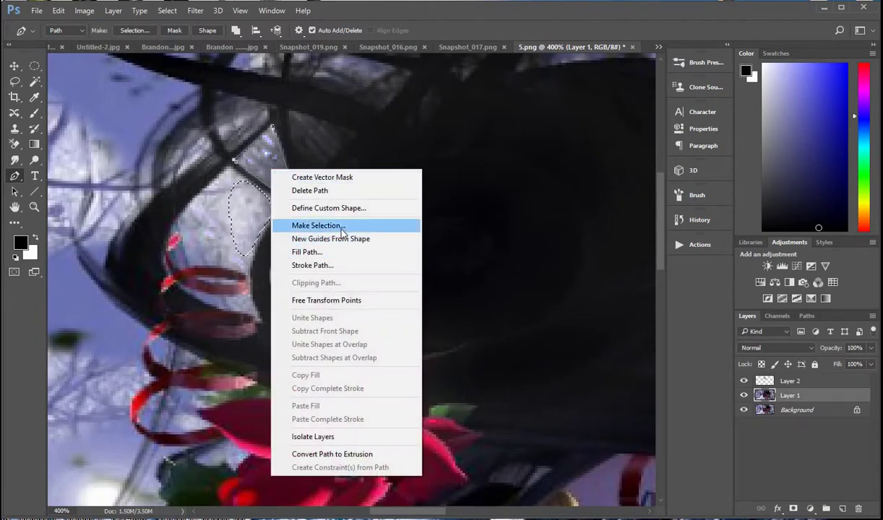
click(326, 224)
click(462, 160)
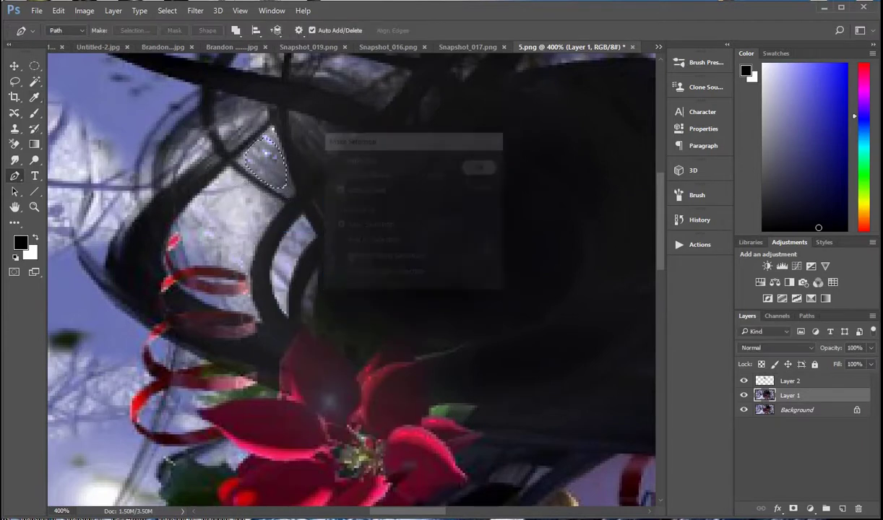
Step: Brighten the selected triangular gap with Brightness/Contrast at a brightness of 142, then deselect it
click(84, 11)
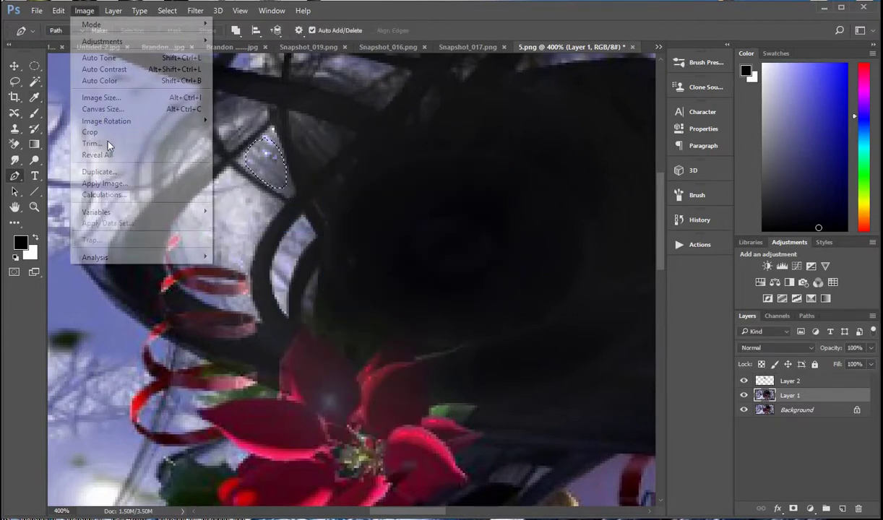
mouse_move(112, 42)
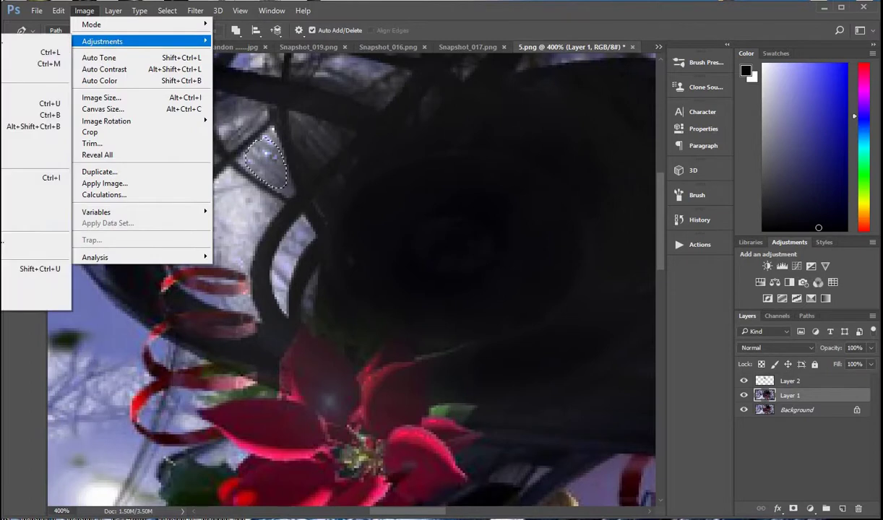
click(3, 43)
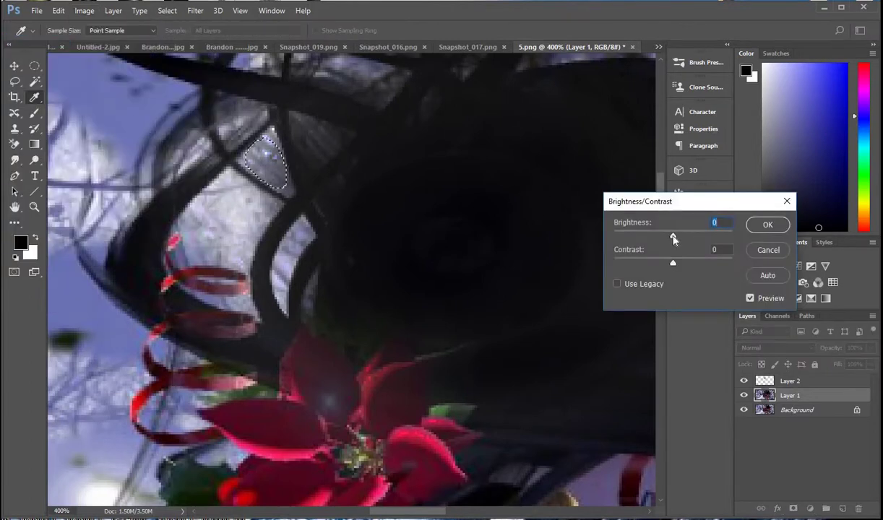
drag(688, 239, 731, 237)
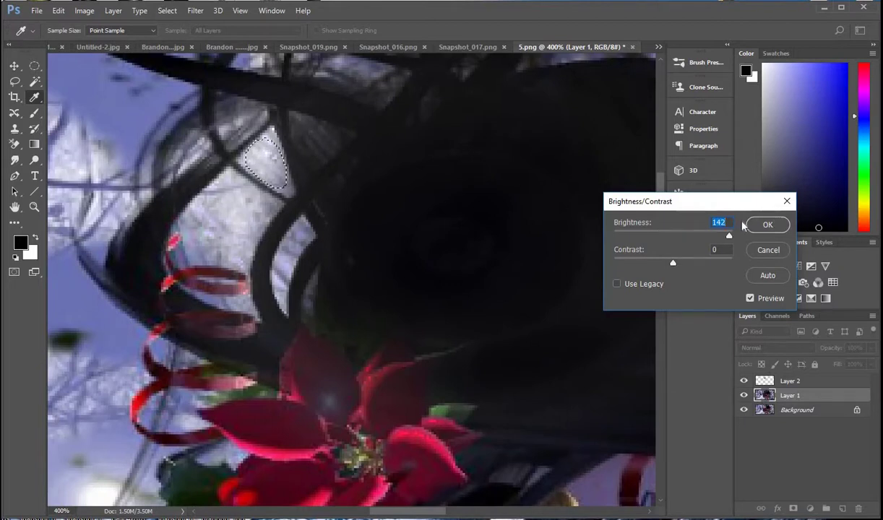
click(766, 224)
key(p)
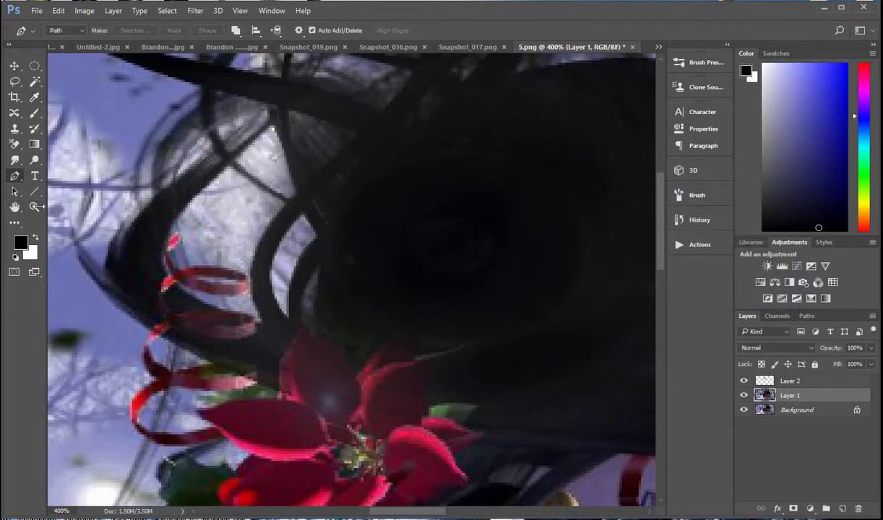
Step: Group Layer 1 and Layer 2, then hide and show the group to compare the retouch with the original image
alt+click(230, 241)
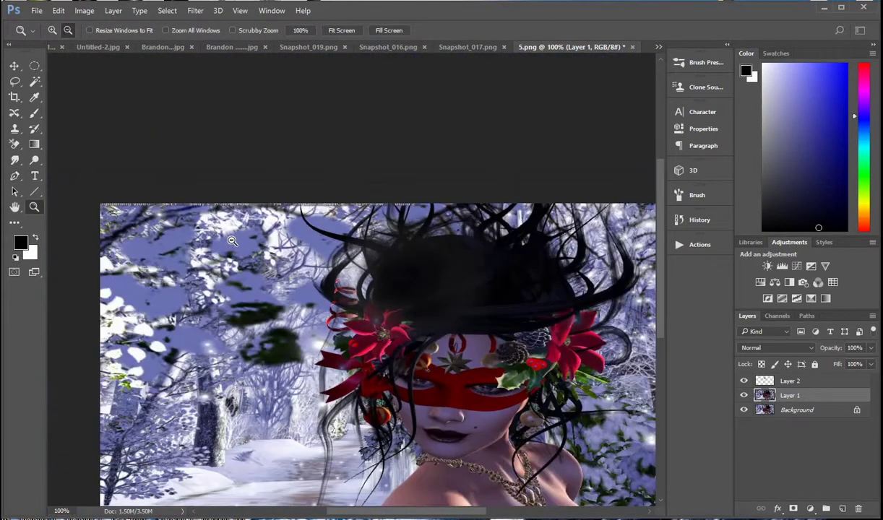
alt+click(231, 241)
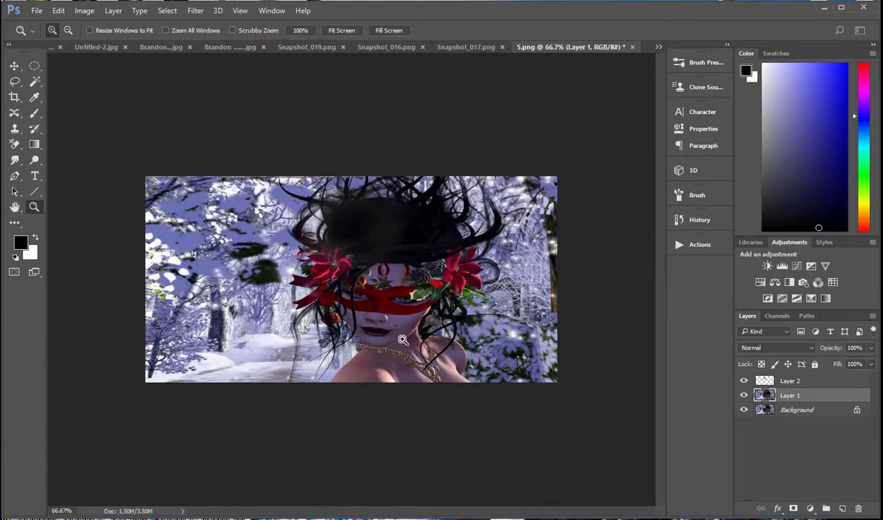
click(396, 285)
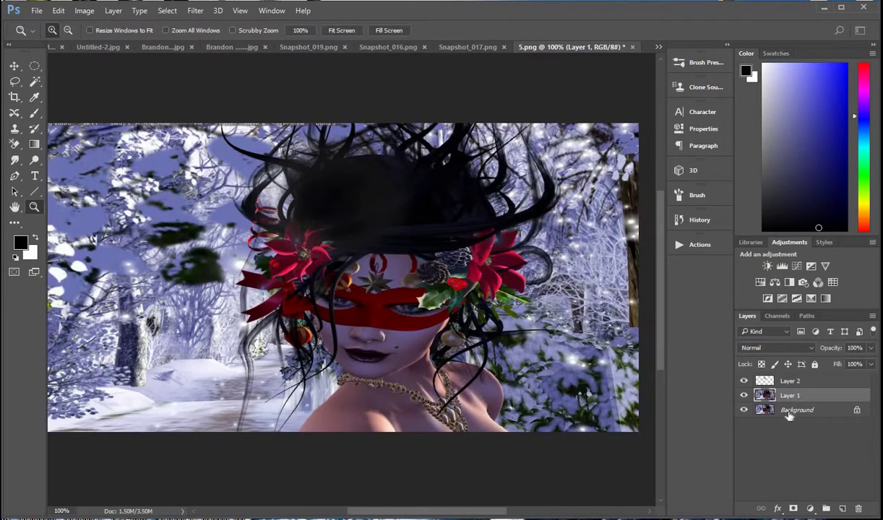
shift+click(815, 381)
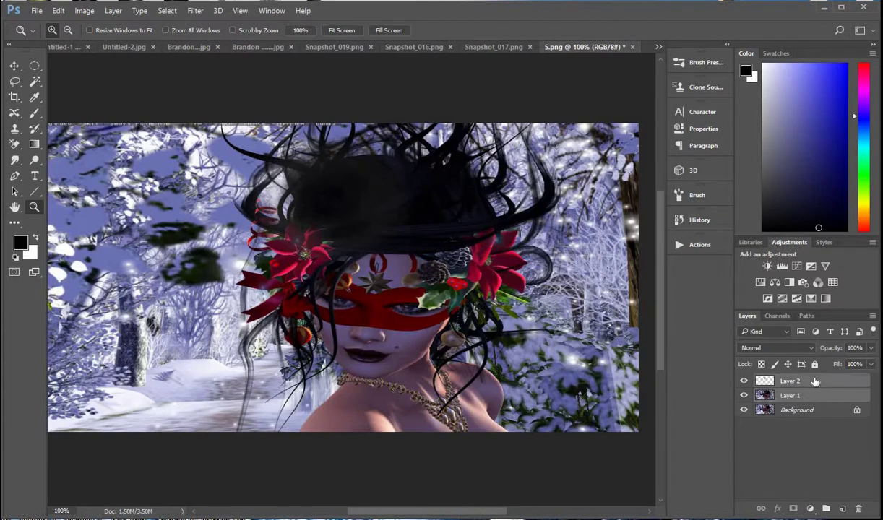
key(ctrl+g)
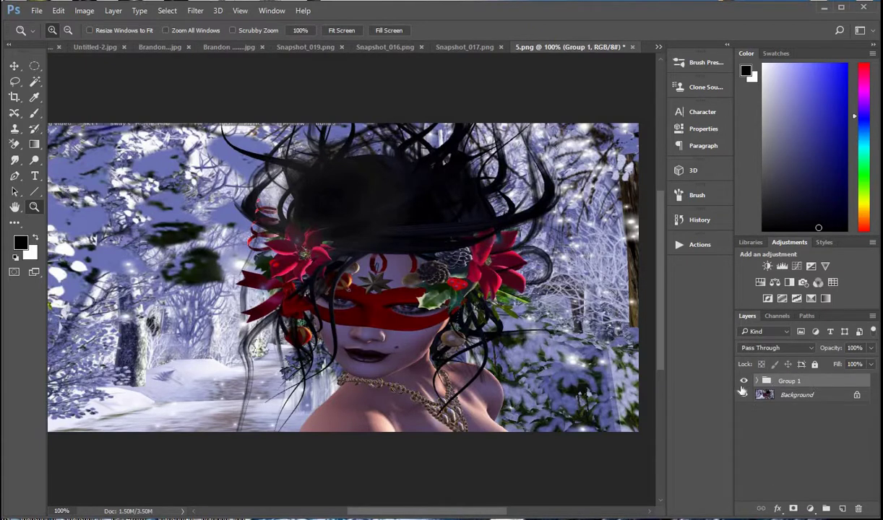
click(747, 383)
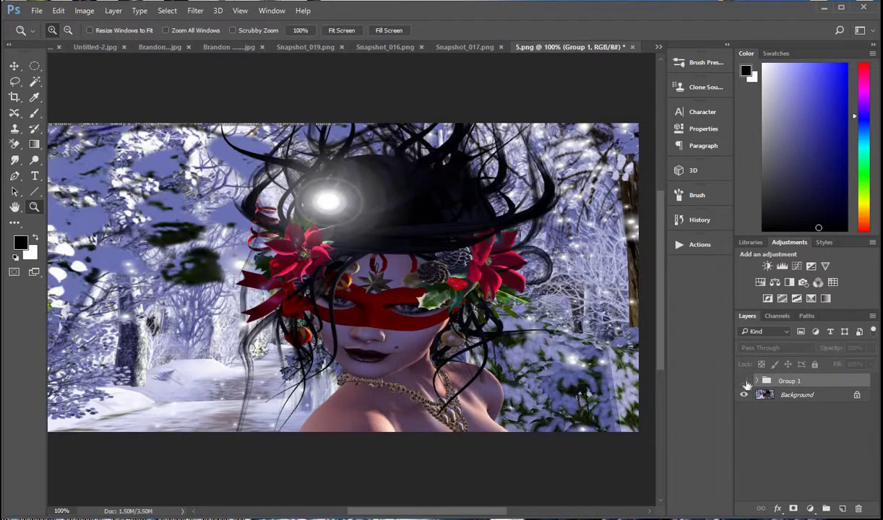
click(745, 382)
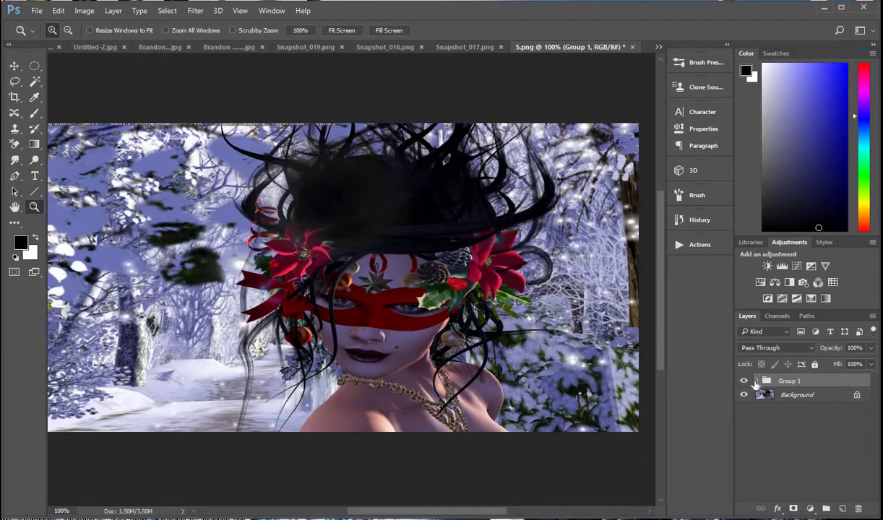